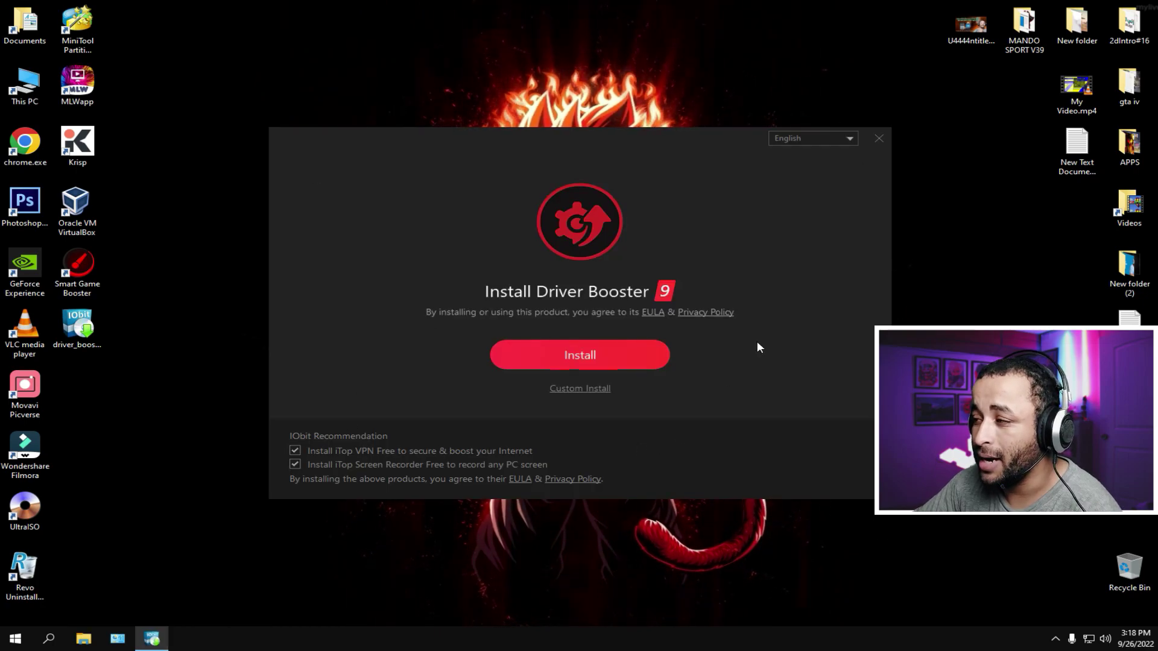
Start installing Driver Booster 9 in Arabic, without the iTop VPN and iTop Screen Recorder extras.
left_click(805, 140)
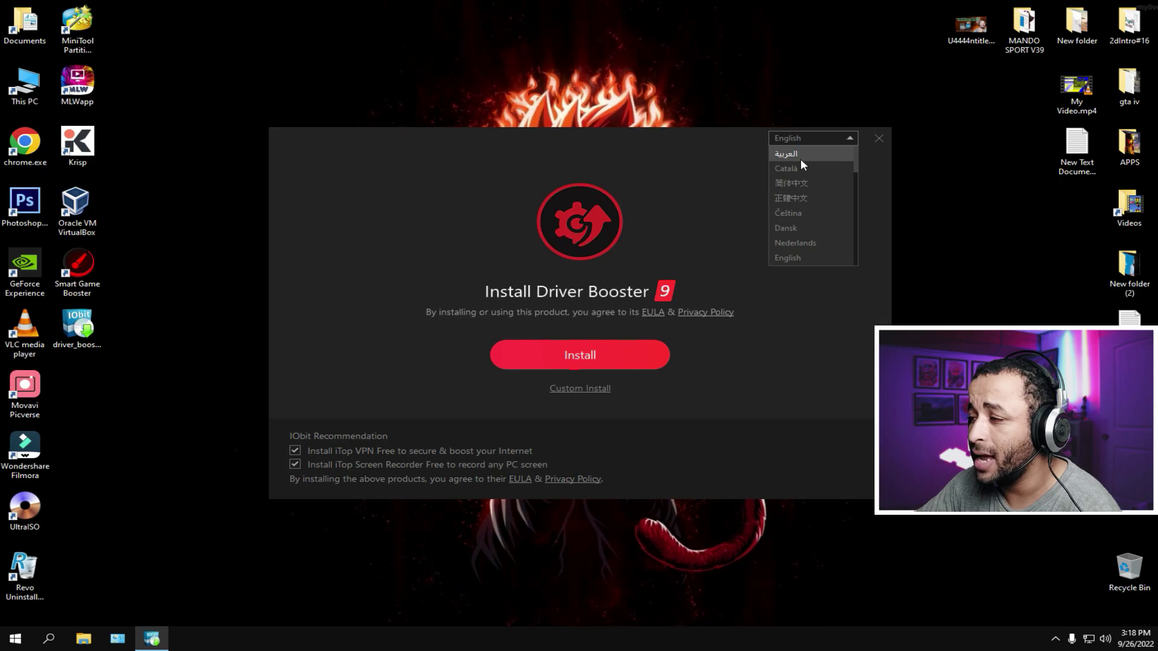
left_click(795, 152)
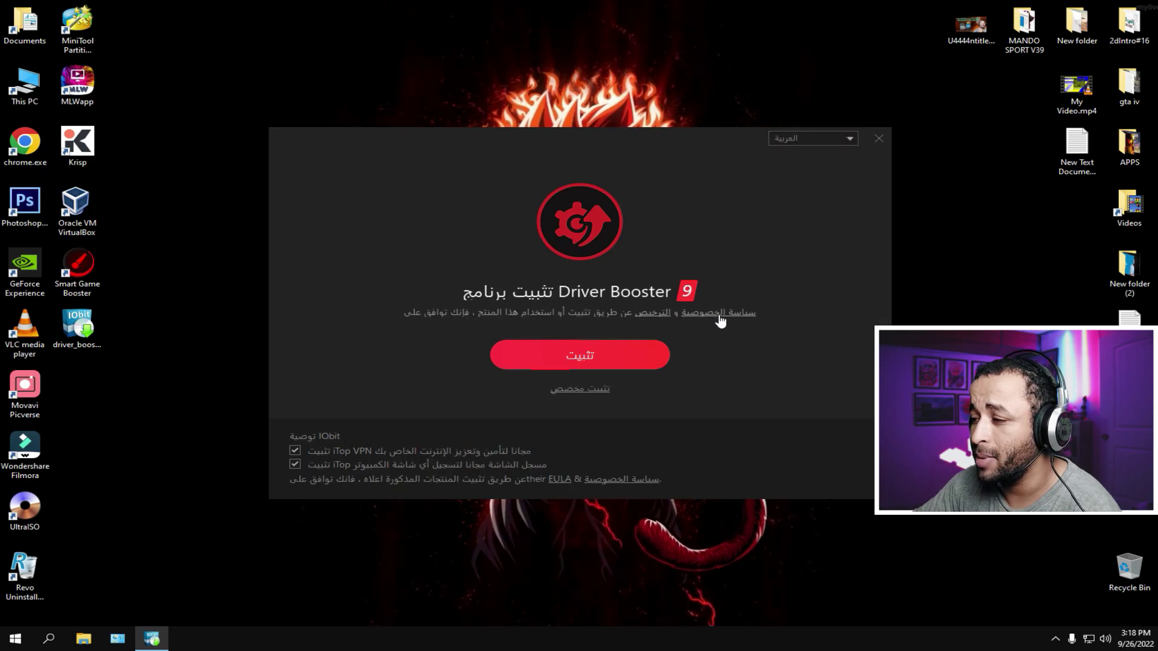
left_click(294, 450)
left_click(295, 464)
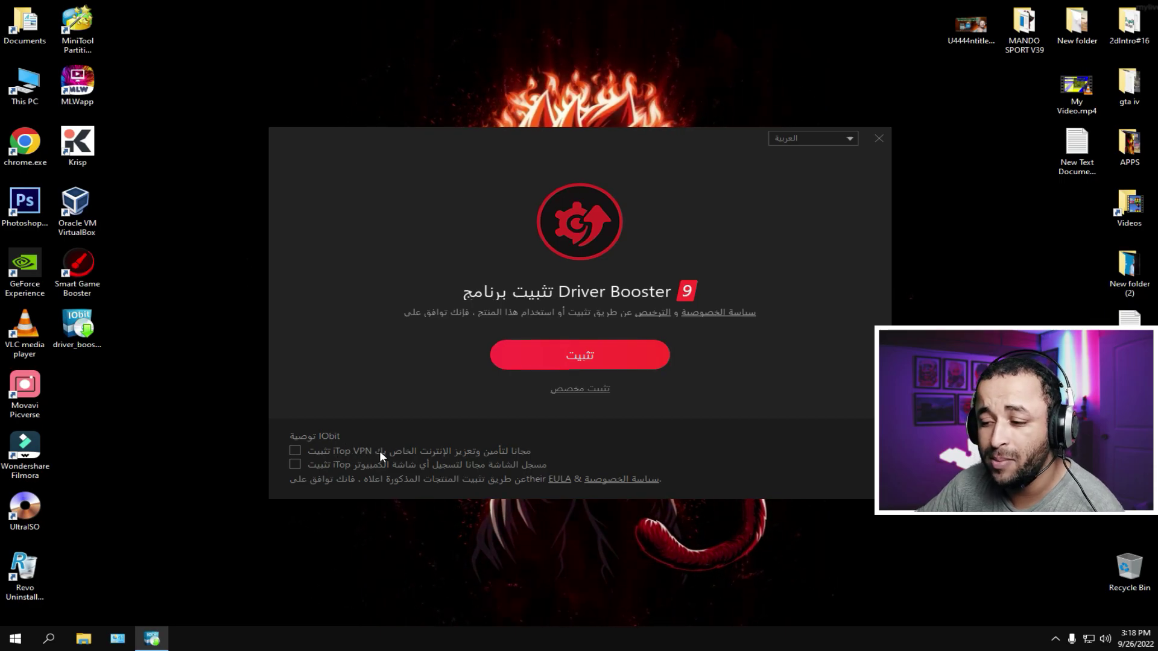
left_click(571, 355)
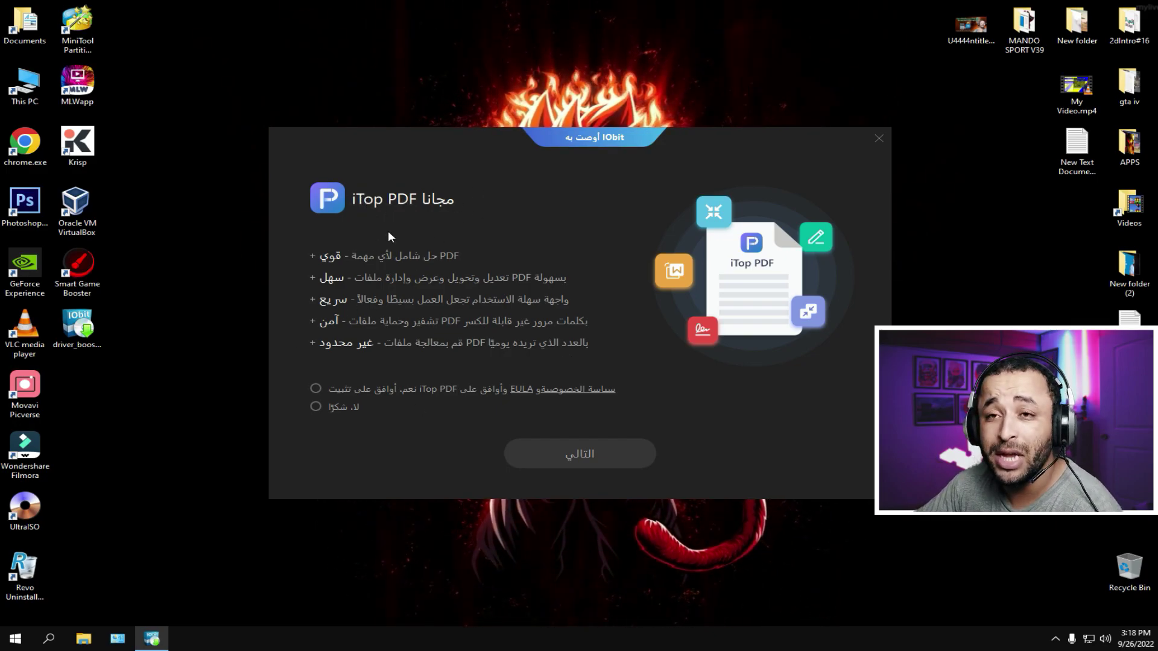
Decline the iTop PDF offer and continue the installation.
left_click(315, 388)
left_click(316, 406)
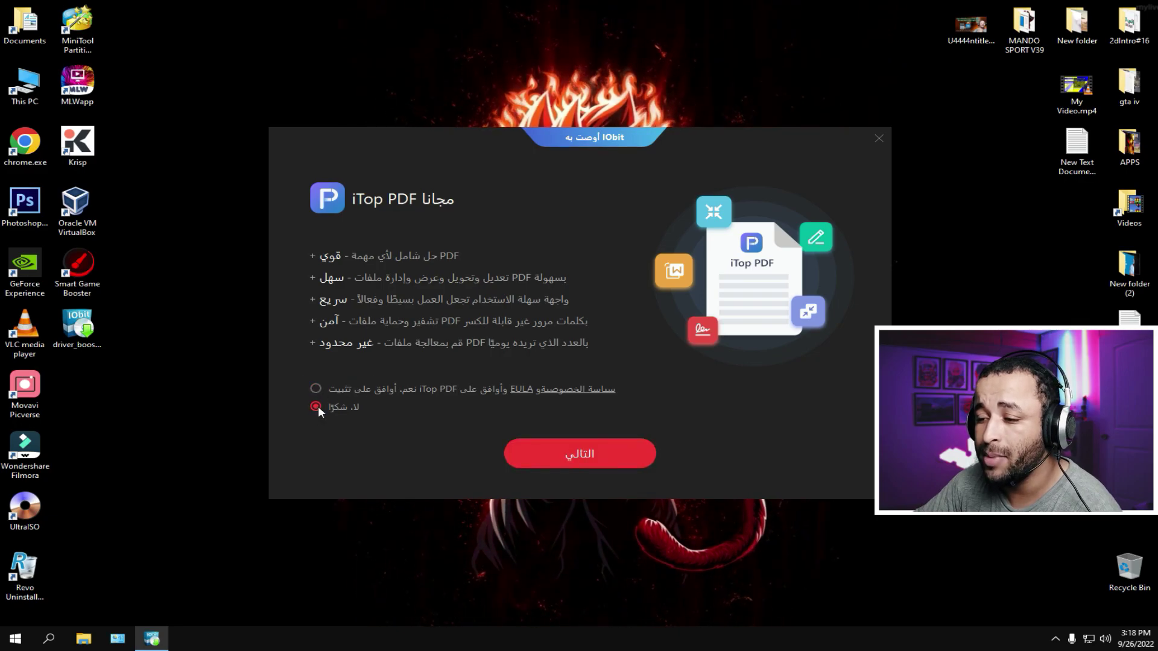
left_click(506, 455)
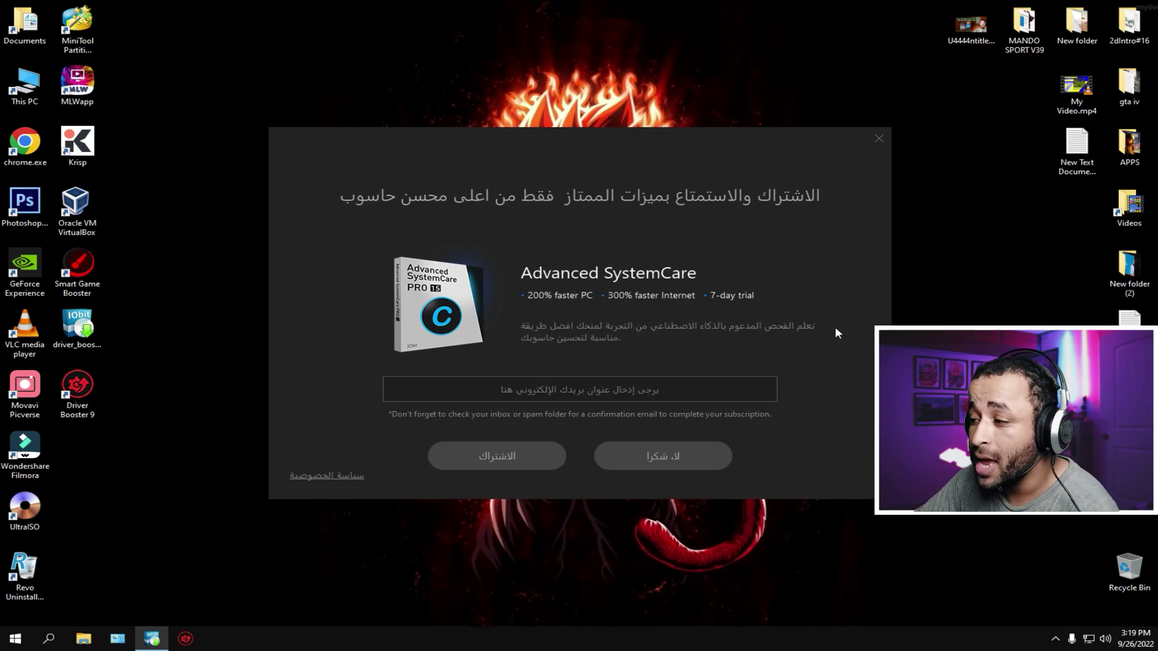
Decline the Advanced SystemCare subscription offer and launch the driver scan in a maximized window.
left_click(648, 457)
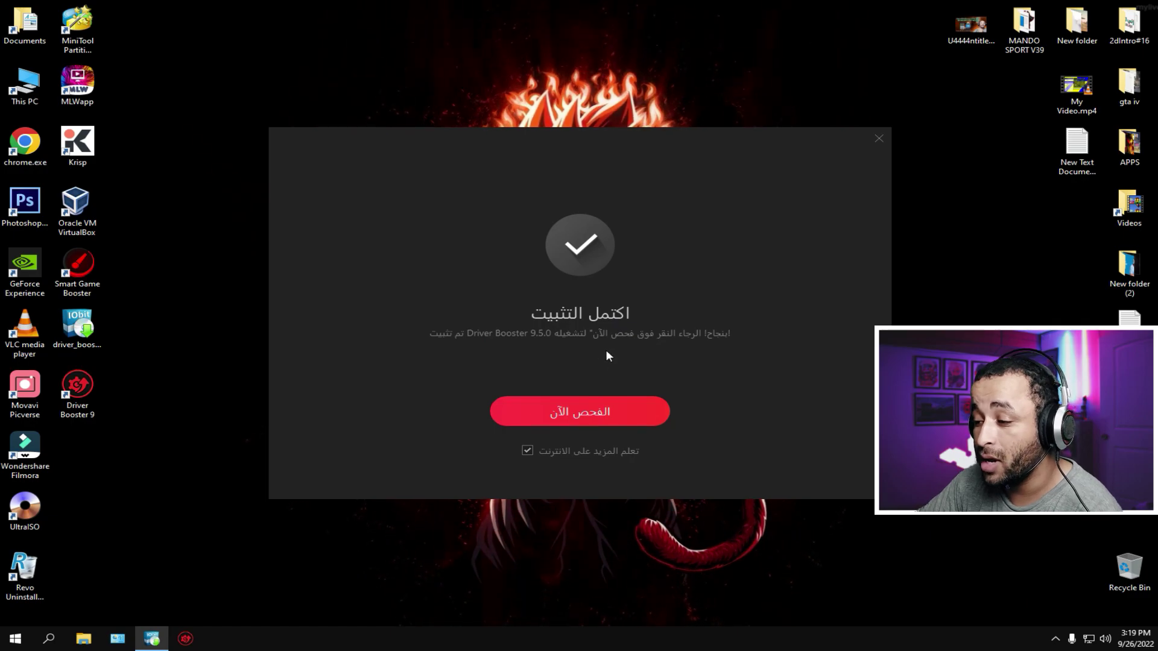
left_click(580, 407)
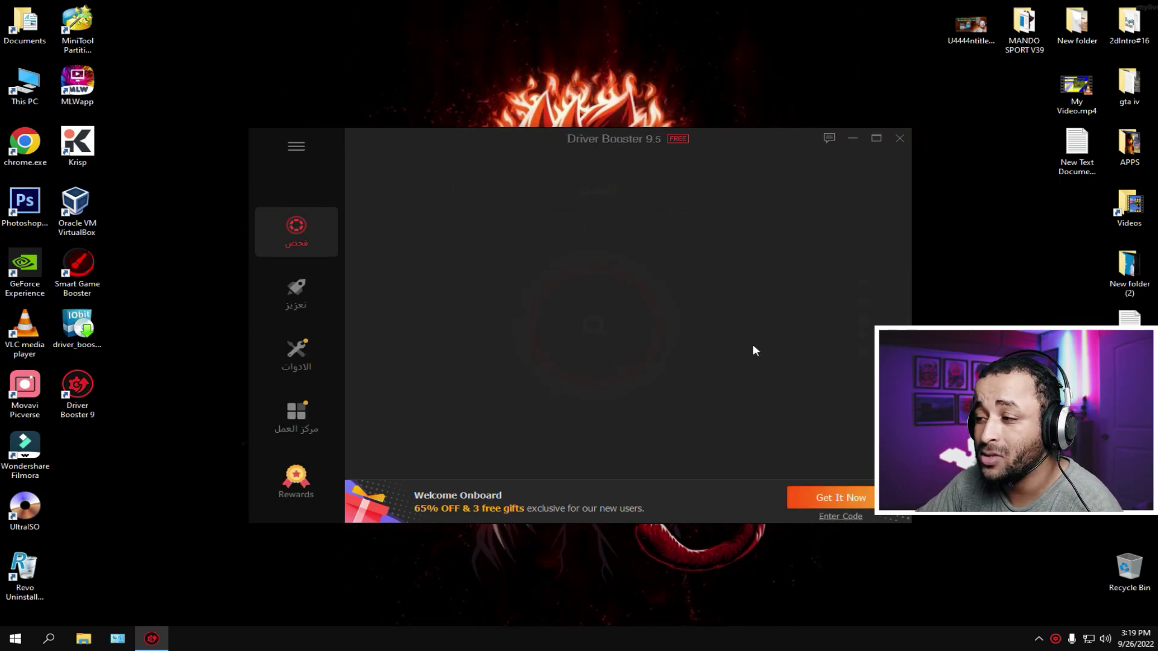
left_click(875, 139)
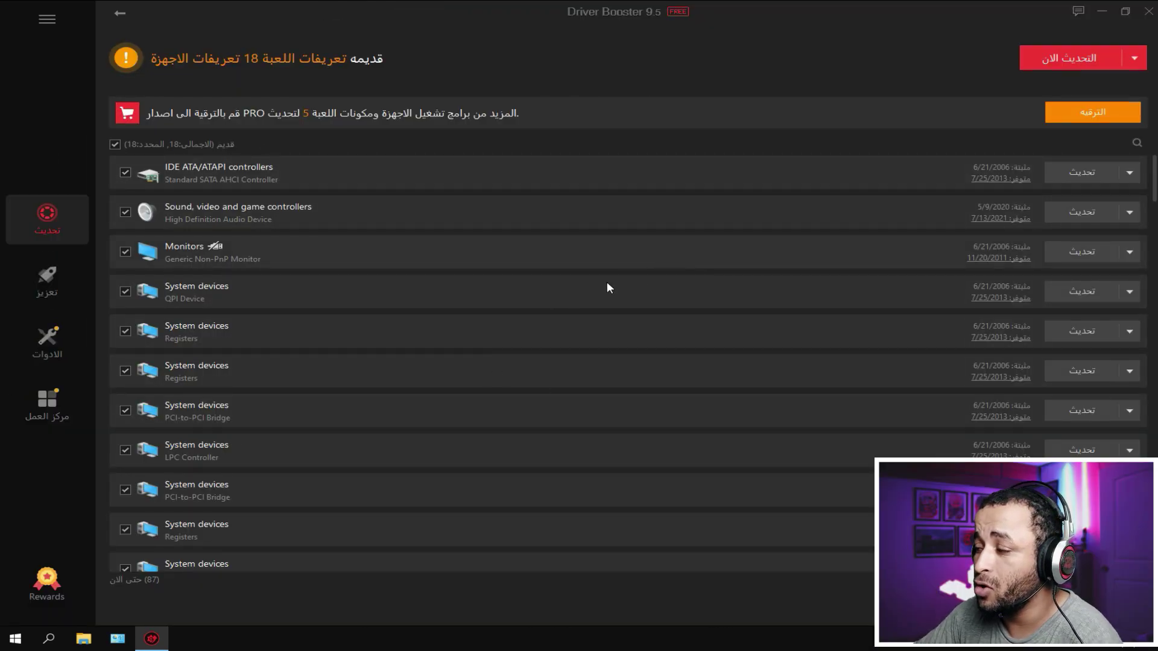
Examine the scan results, covering the outdated drivers, the up-to-date devices and the game support components.
scroll(511, 295, "down", 8)
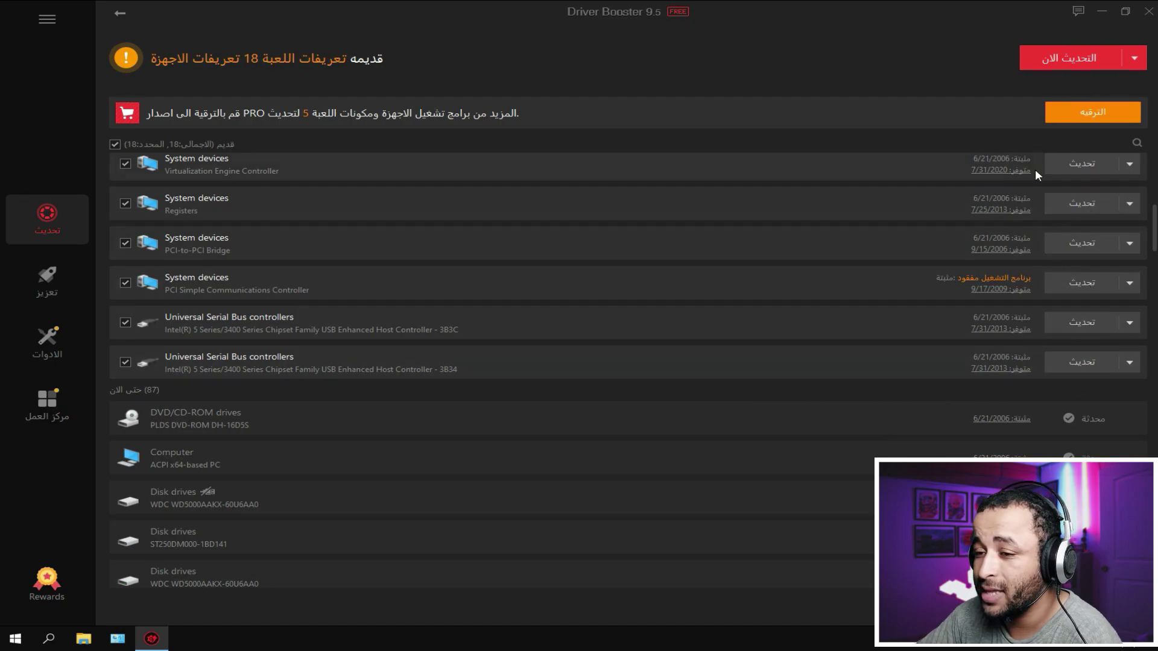
scroll(779, 334, "up", 8)
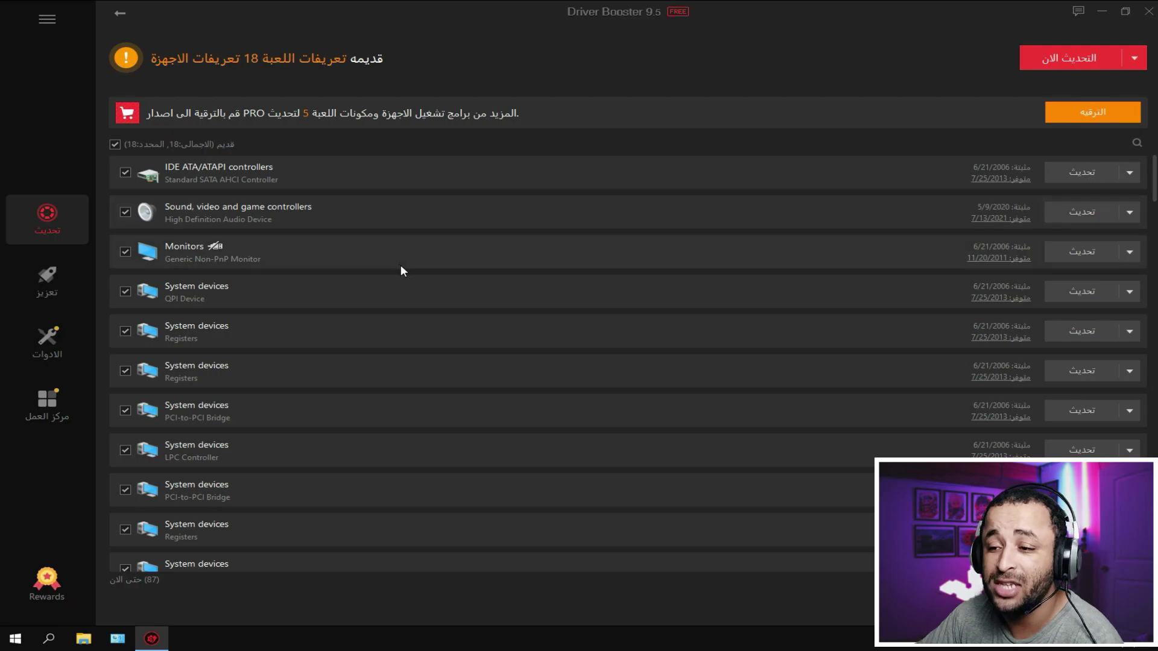
scroll(402, 271, "down", 8)
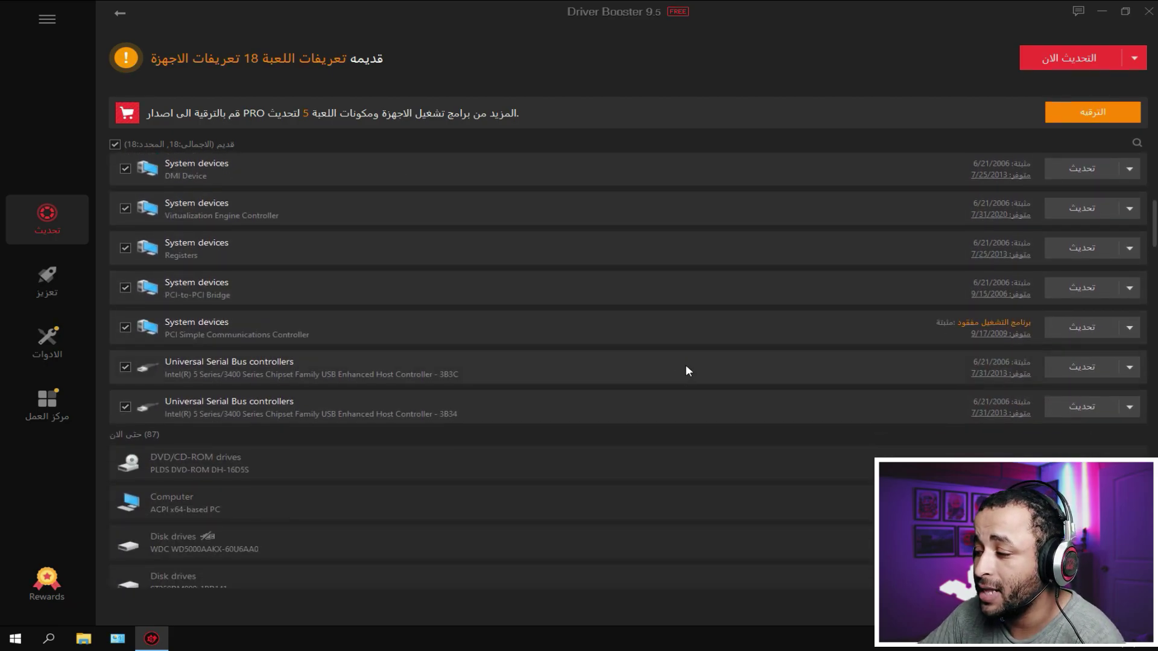
scroll(1061, 436, "up", 2)
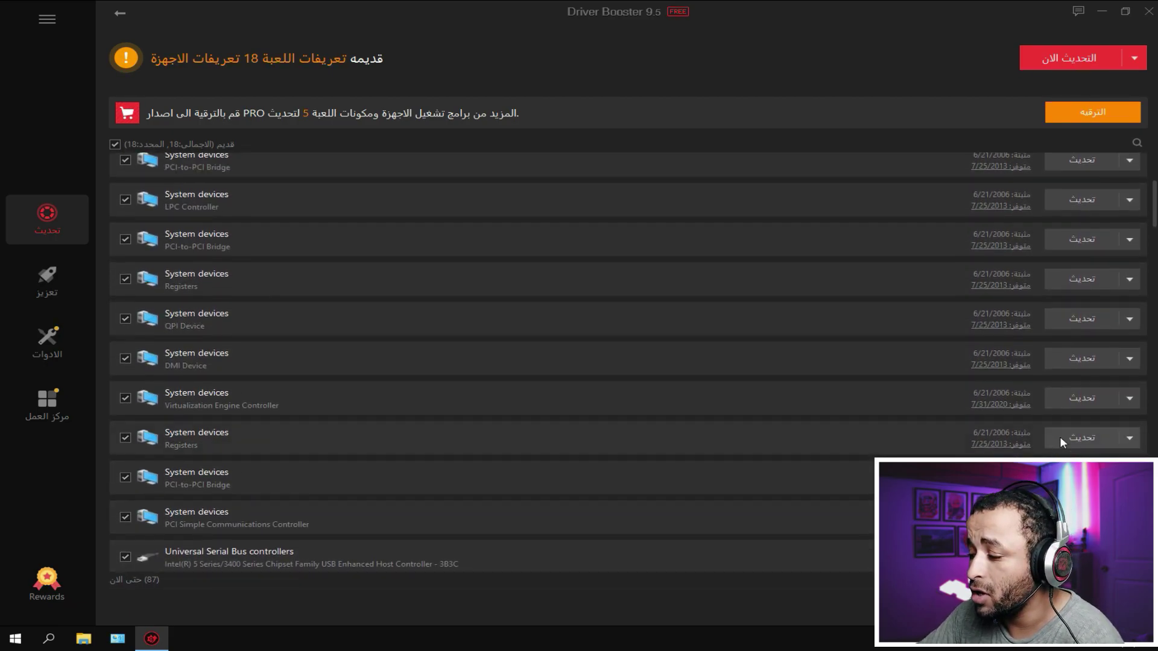
scroll(1049, 428, "down", 10)
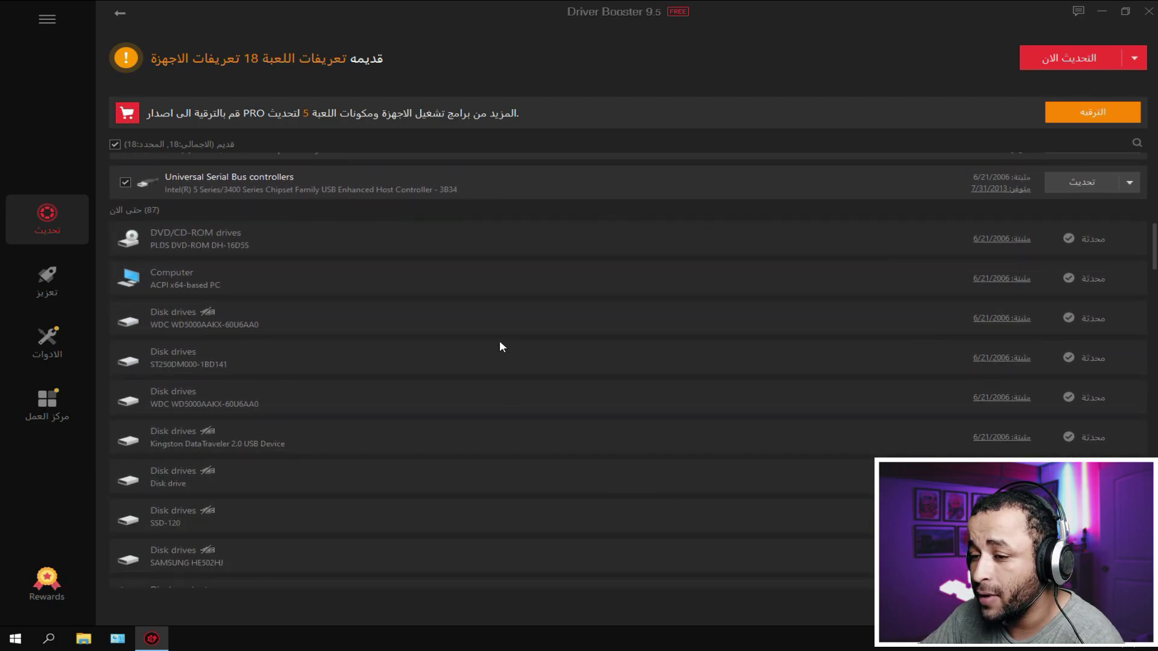
scroll(495, 361, "down", 3)
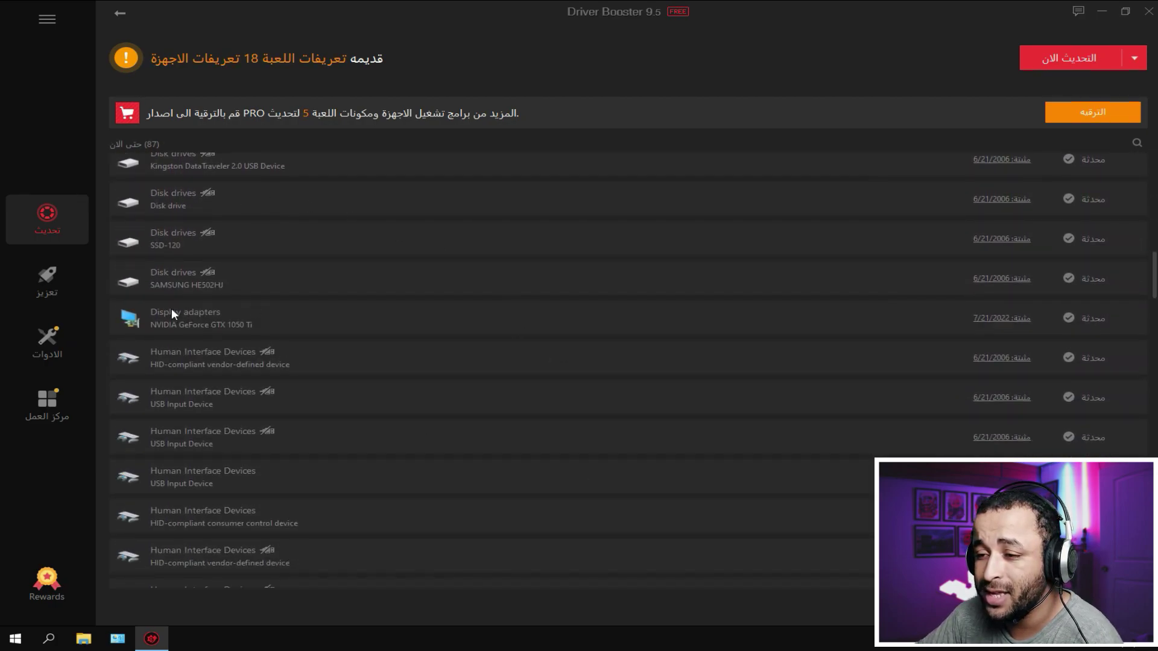
scroll(420, 392, "down", 8)
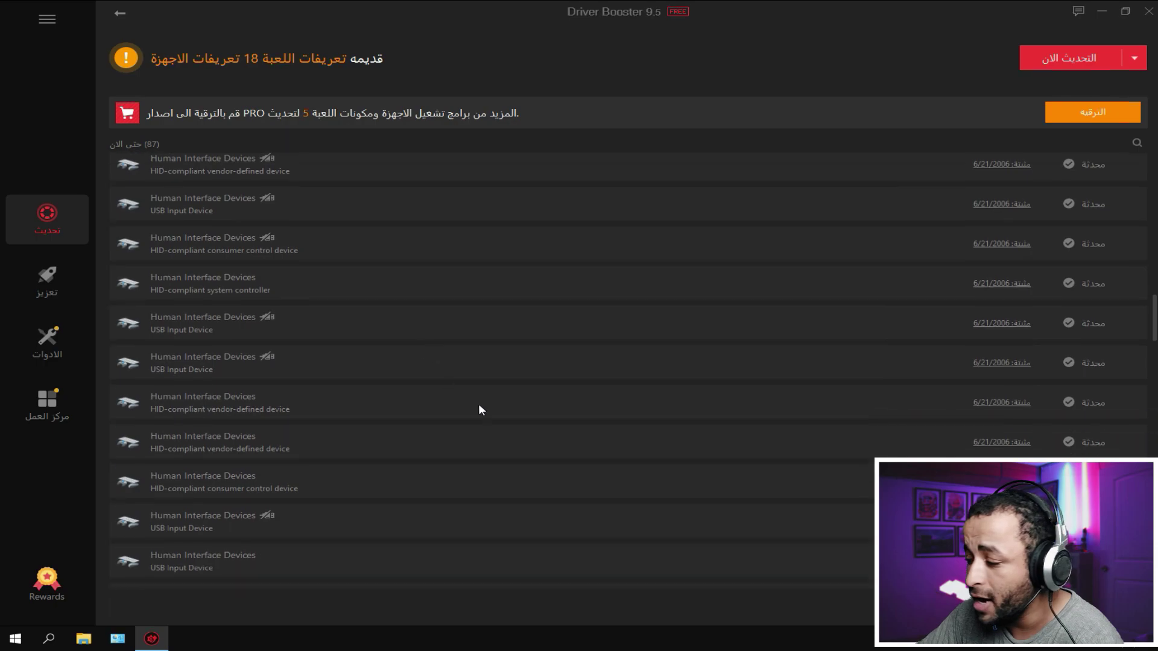
scroll(462, 409, "down", 8)
scroll(627, 374, "down", 5)
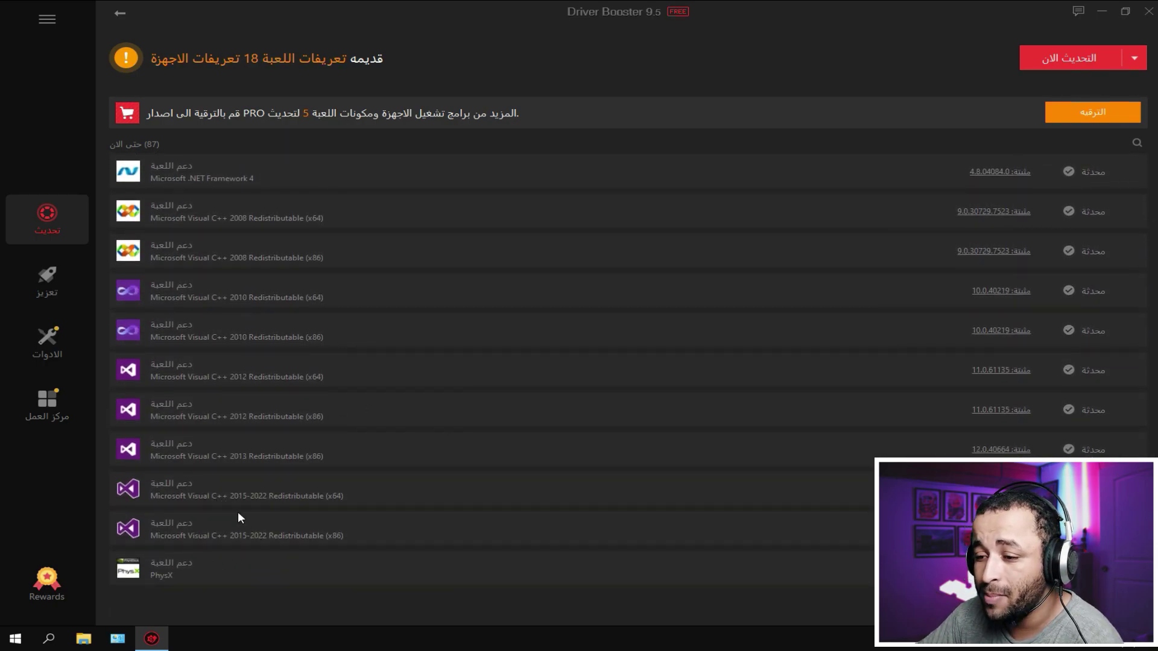
scroll(197, 290, "up", 4)
scroll(238, 330, "down", 2)
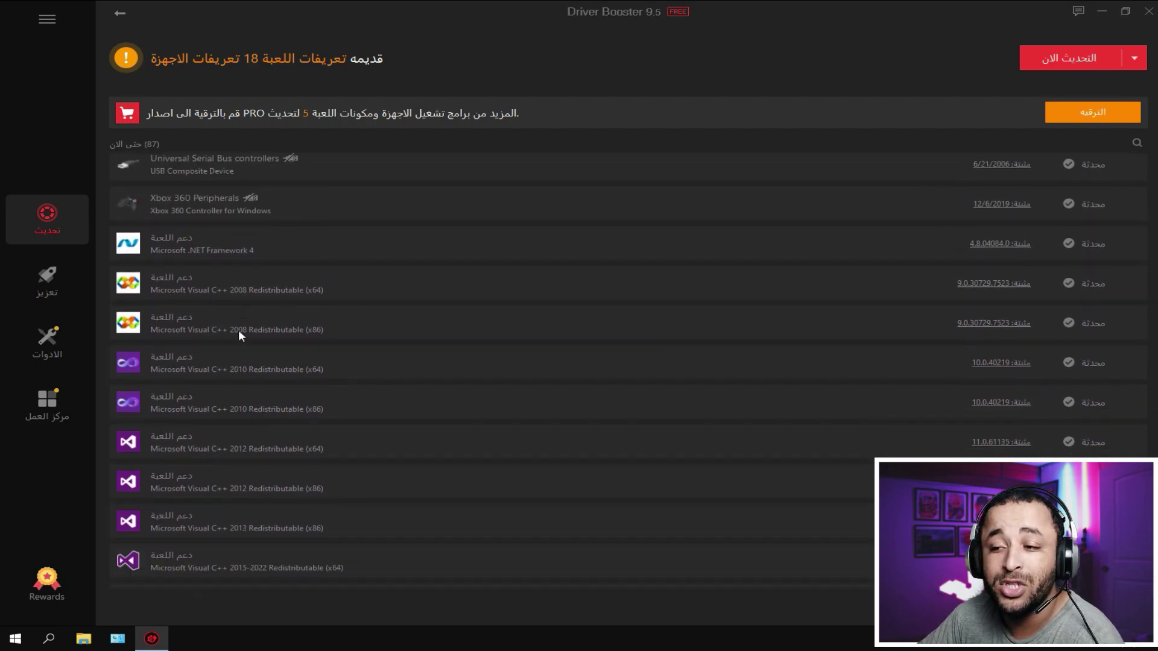
scroll(239, 333, "down", 2)
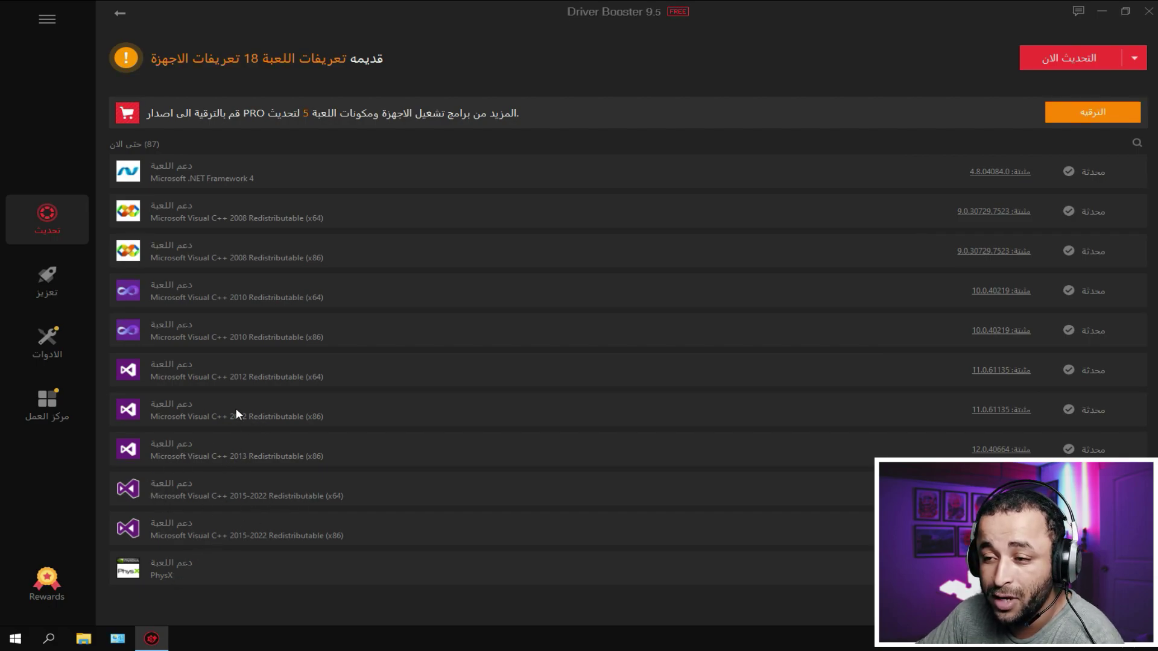
scroll(226, 413, "up", 3)
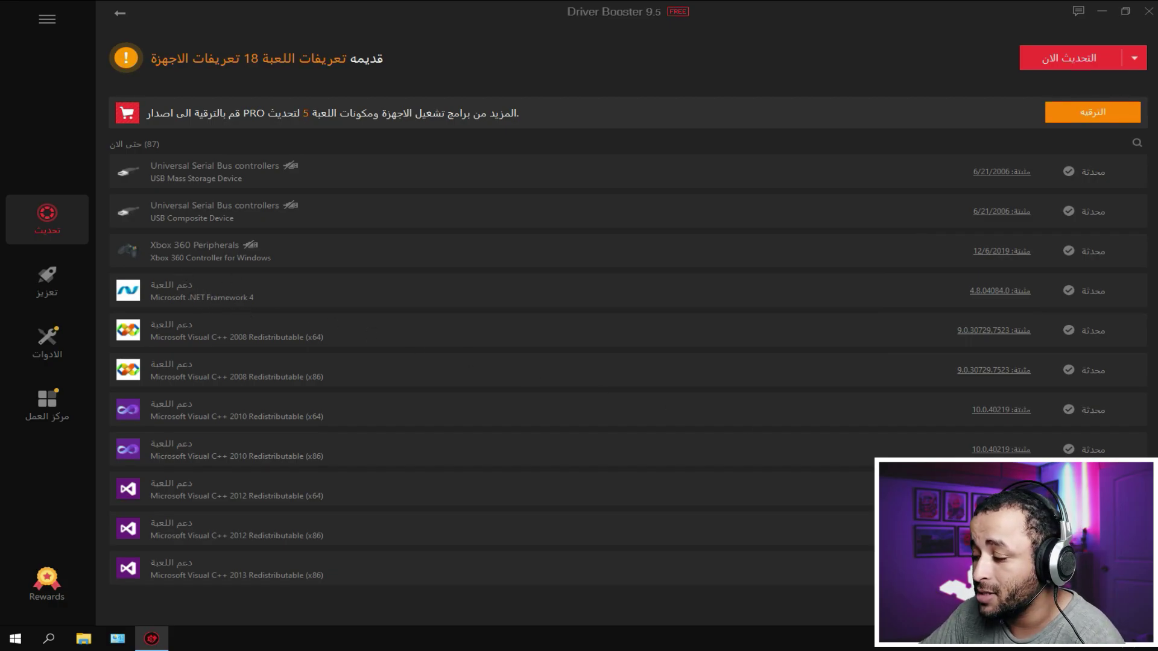
scroll(993, 232, "up", 10)
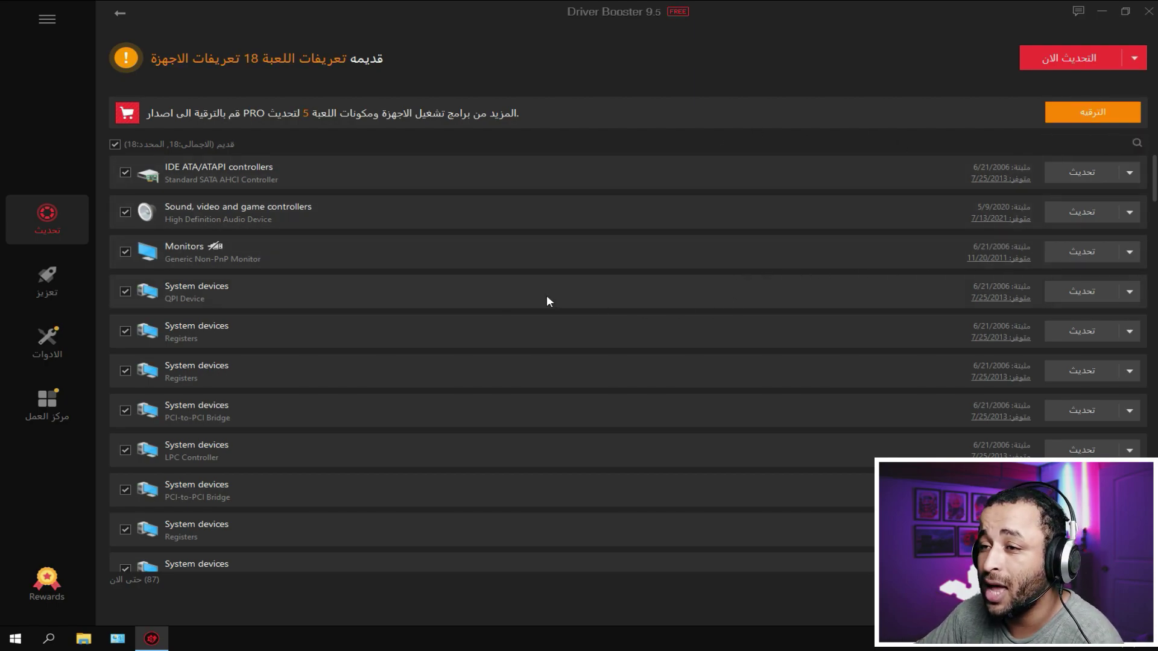
Start updating all selected outdated drivers and accept the installation notice with its reminder turned off.
left_click(1066, 58)
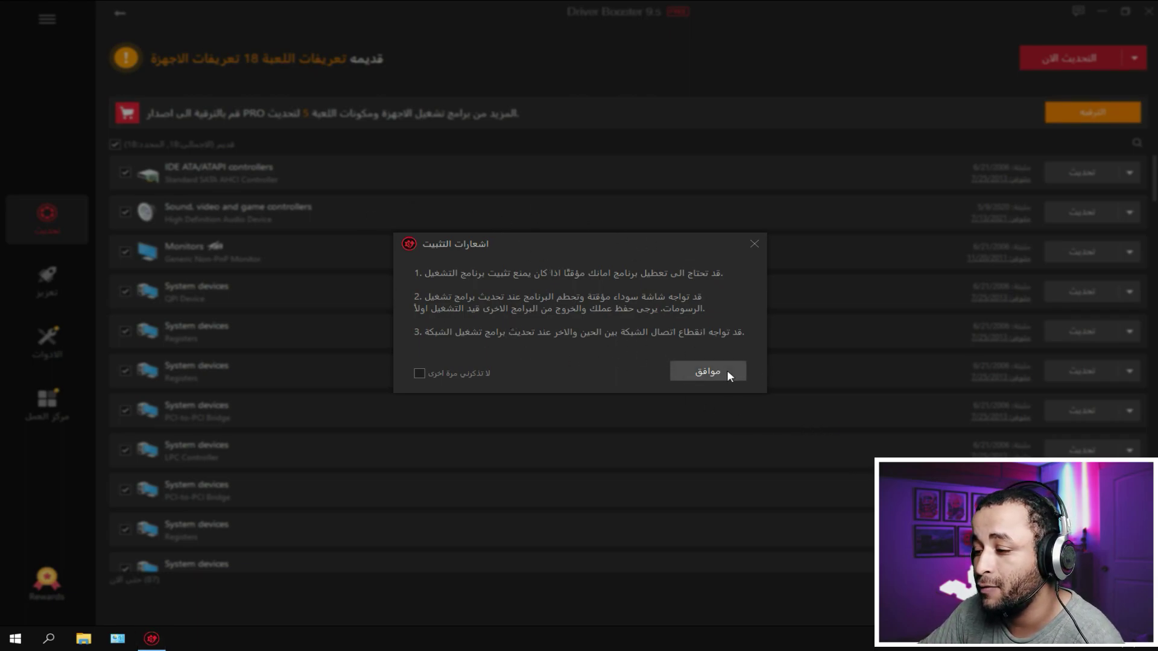
left_click(419, 374)
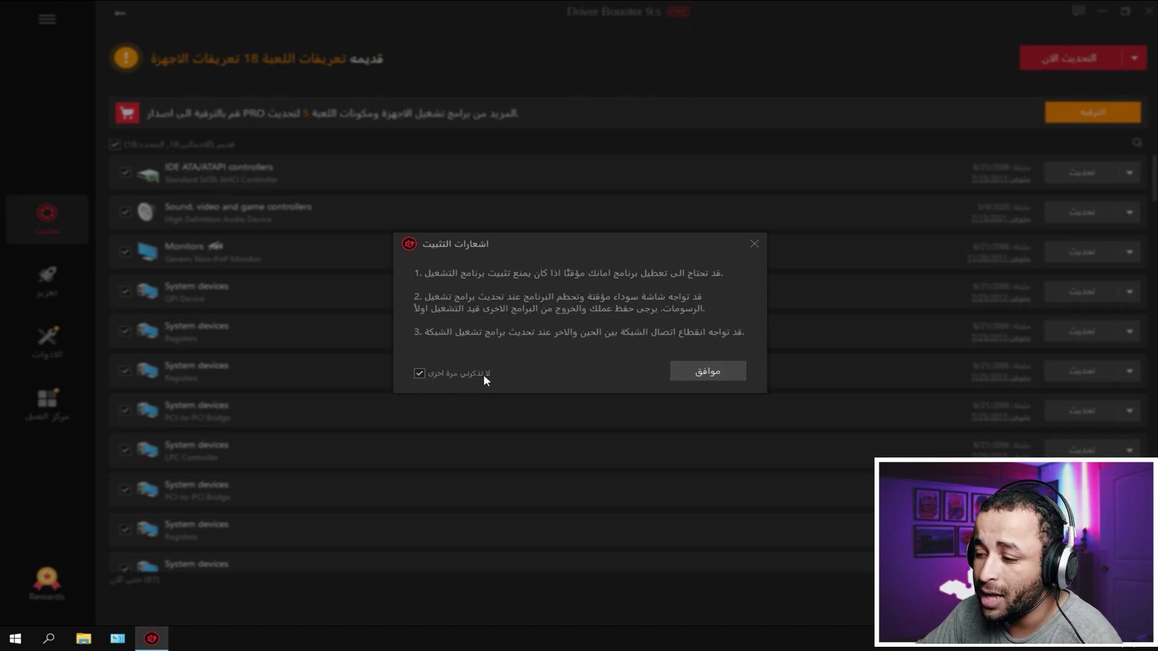
left_click(699, 375)
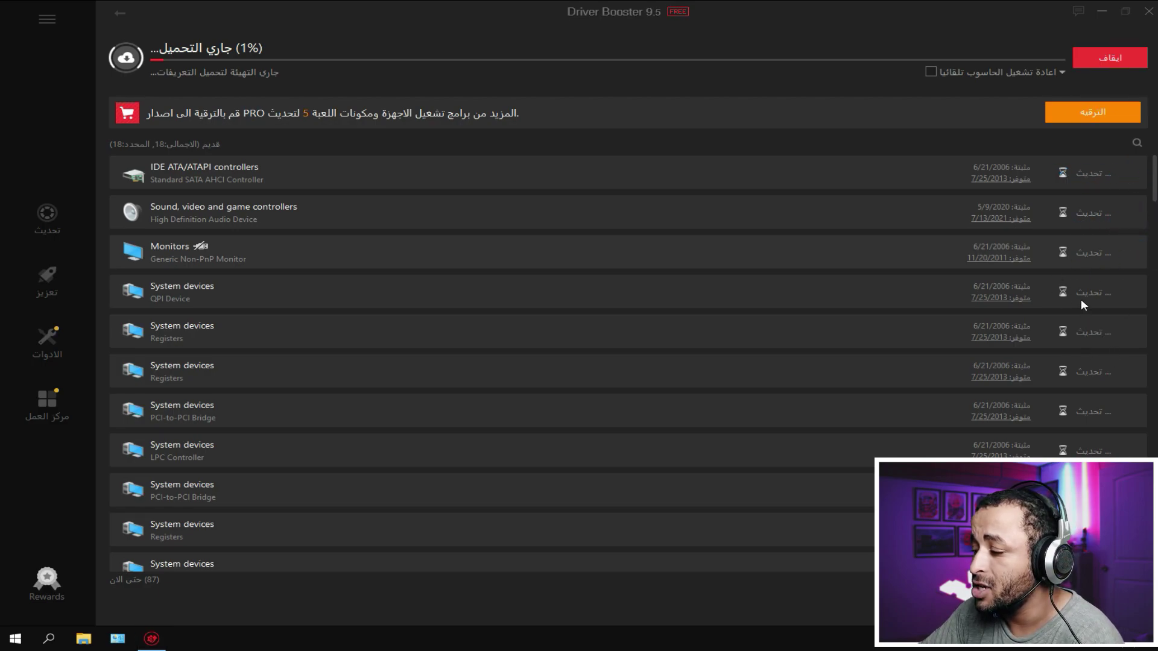
Let the driver installation proceed without enabling Windows System Restore or creating a restore point.
scroll(927, 369, "down", 3)
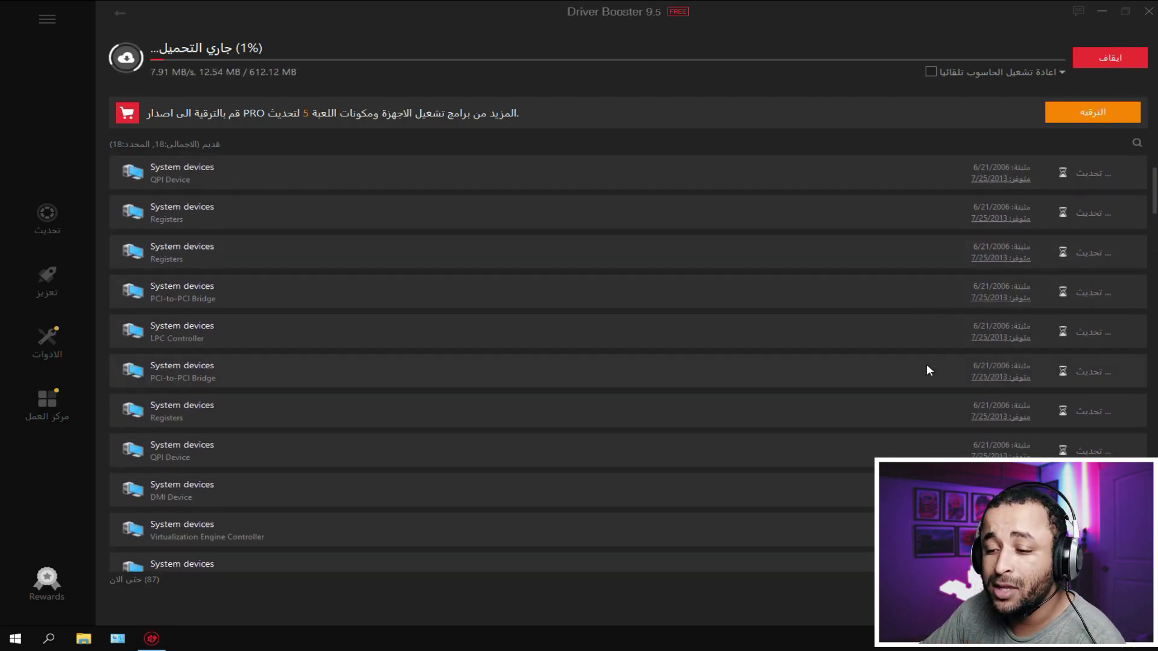
scroll(476, 187, "up", 3)
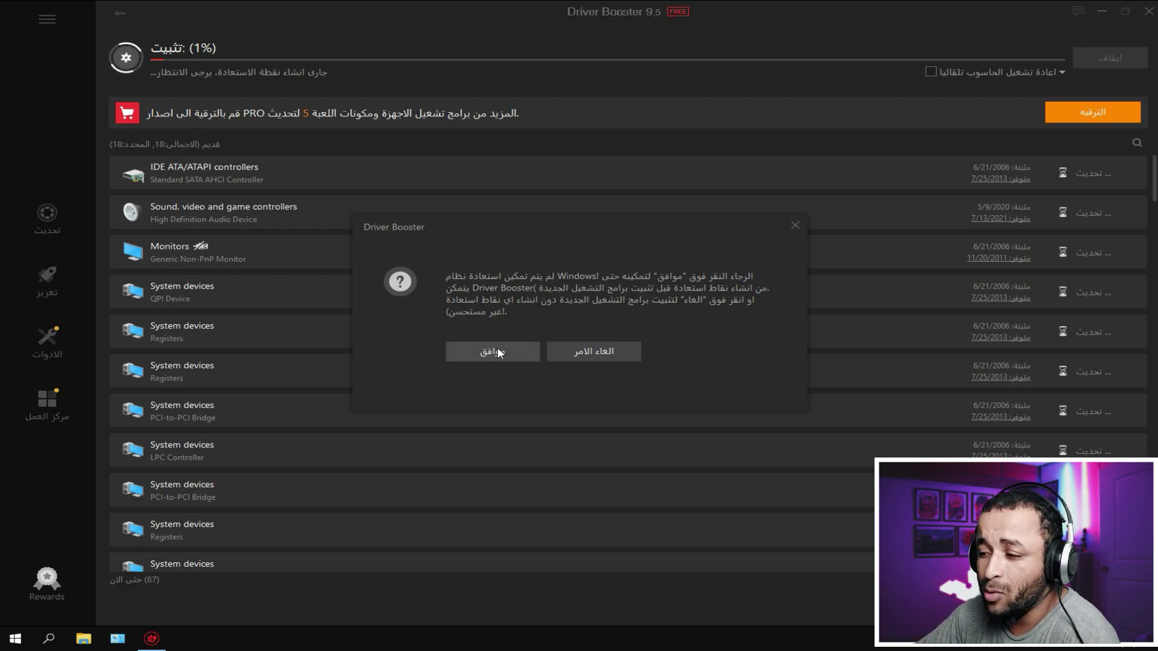
left_click(600, 353)
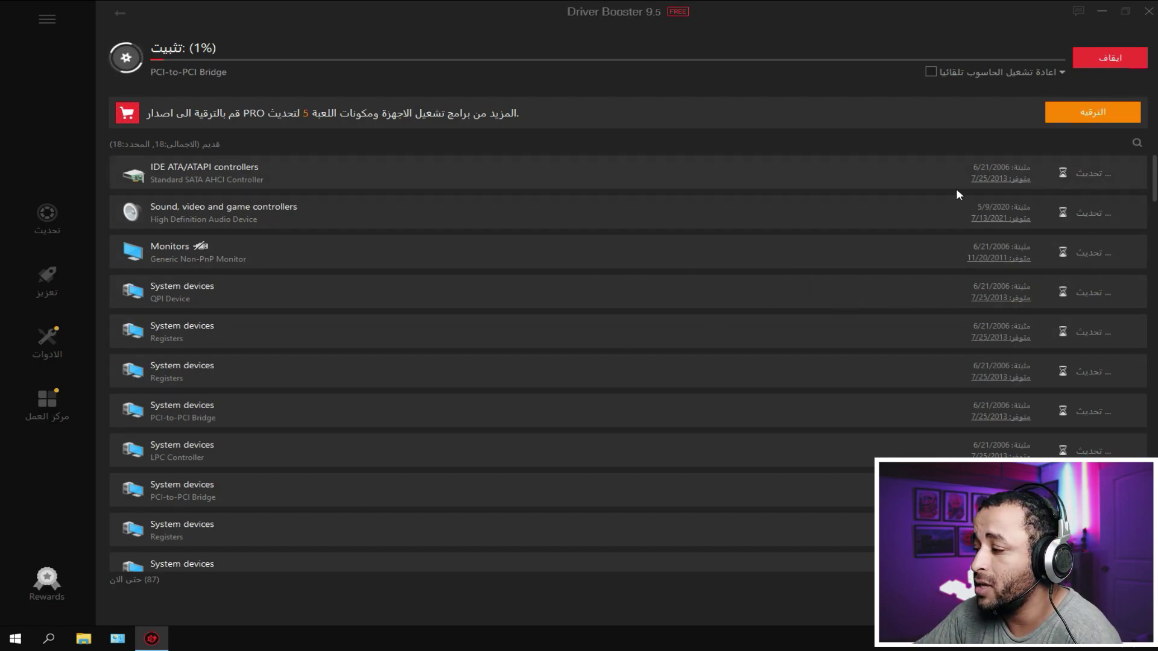
scroll(1037, 252, "down", 2)
scroll(641, 275, "up", 2)
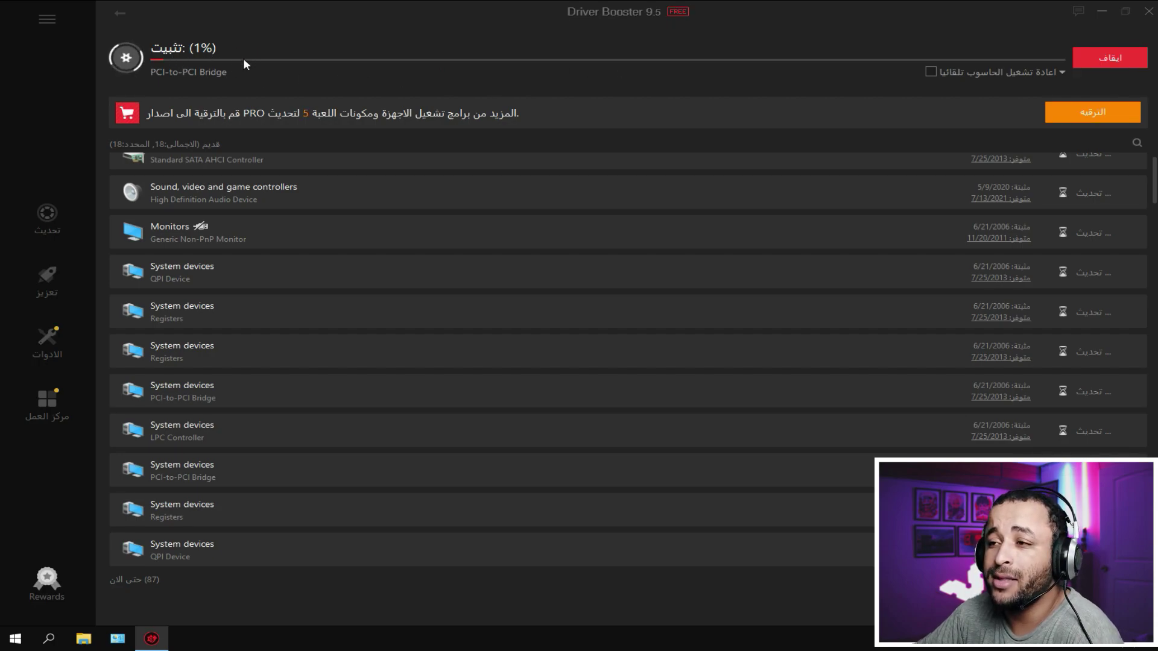
scroll(610, 248, "down", 3)
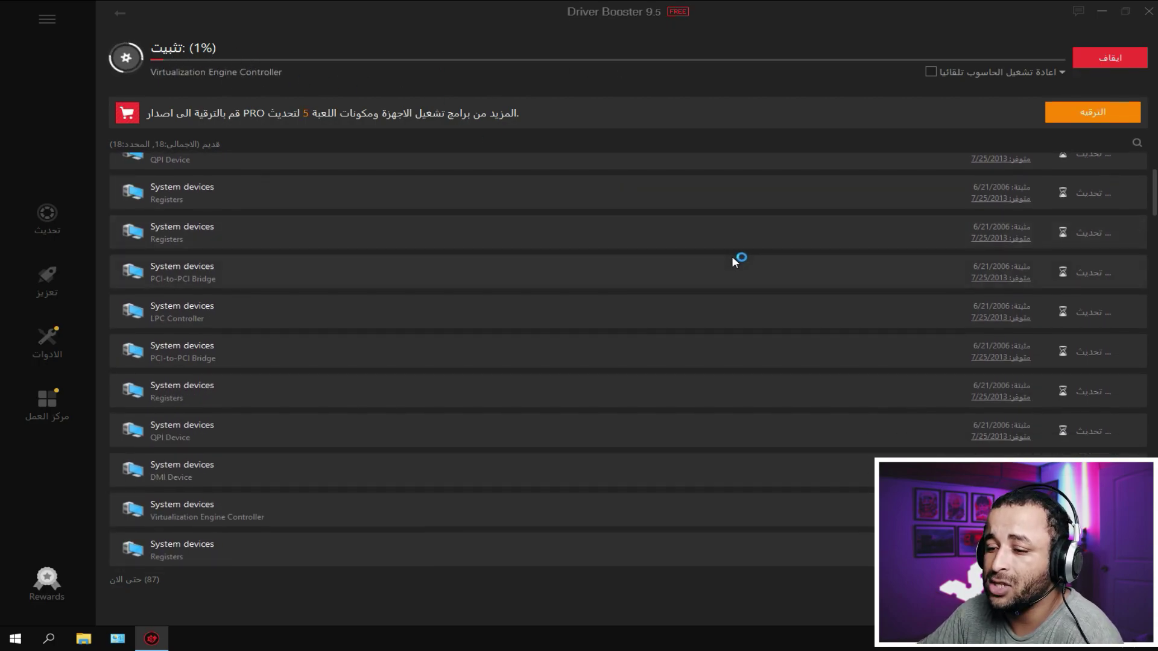
scroll(732, 255, "up", 3)
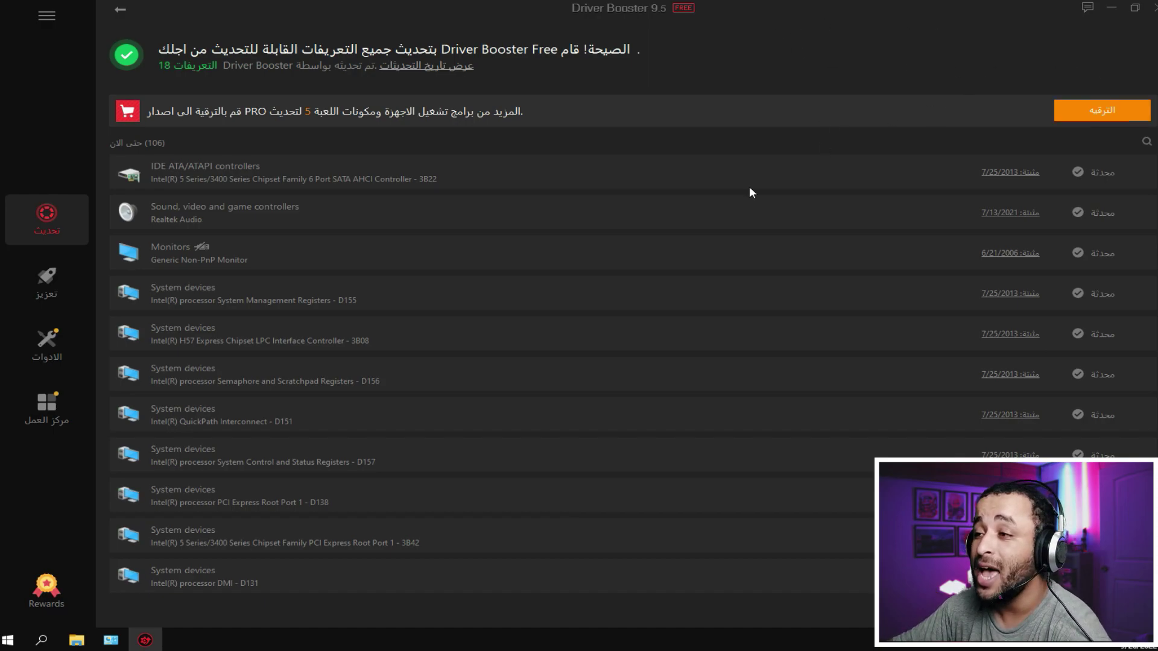
Review the full driver list after the update, checking the status of devices and game components.
scroll(491, 374, "down", 15)
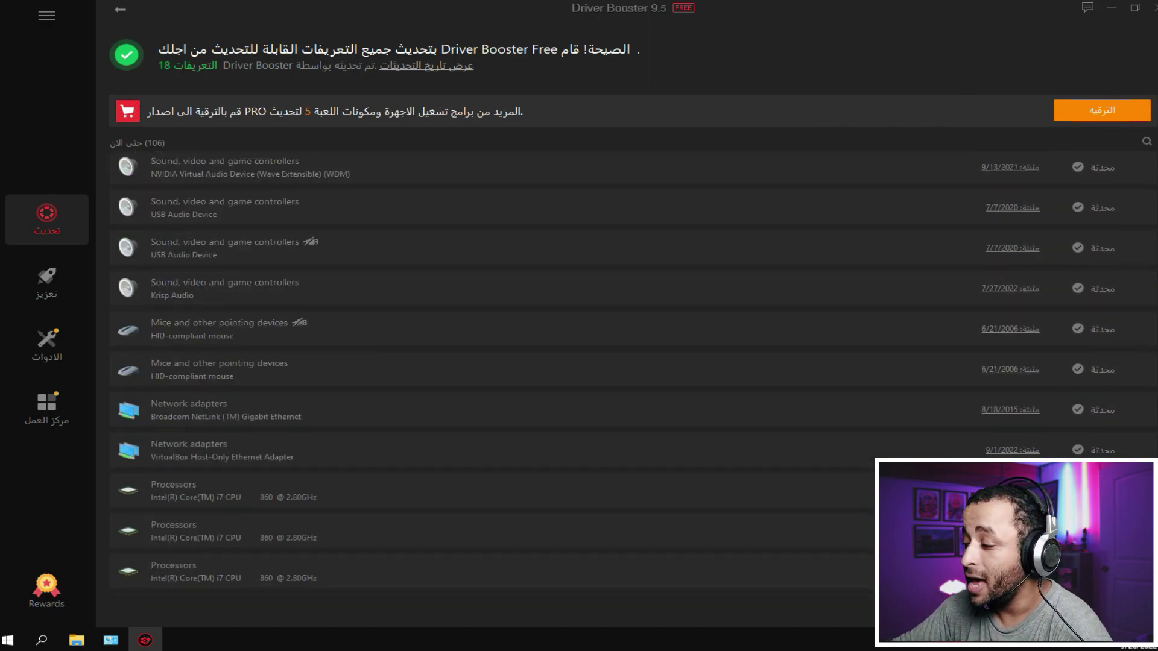
scroll(491, 374, "down", 10)
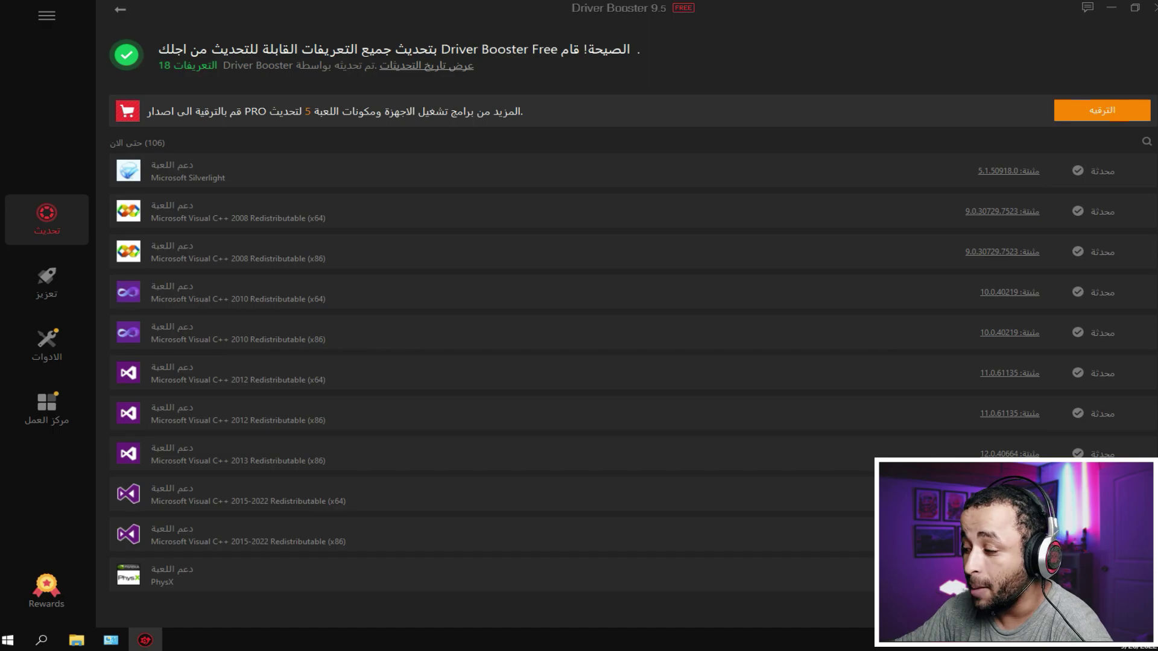
scroll(1109, 174, "up", 15)
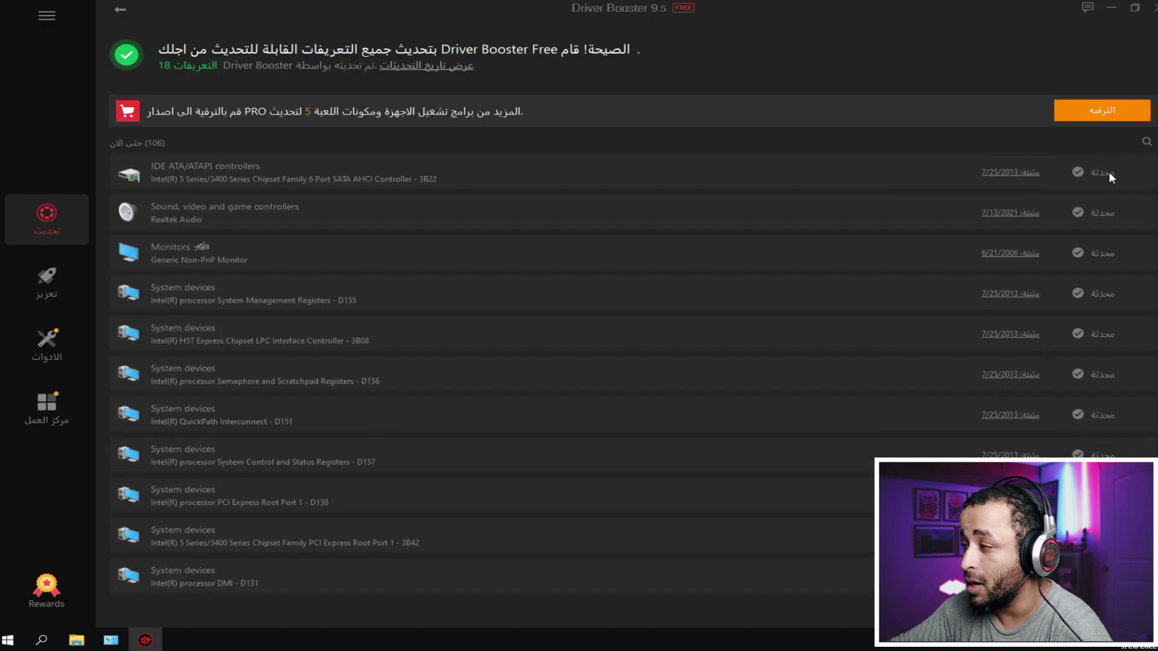
scroll(1130, 378, "down", 5)
scroll(1130, 378, "down", 6)
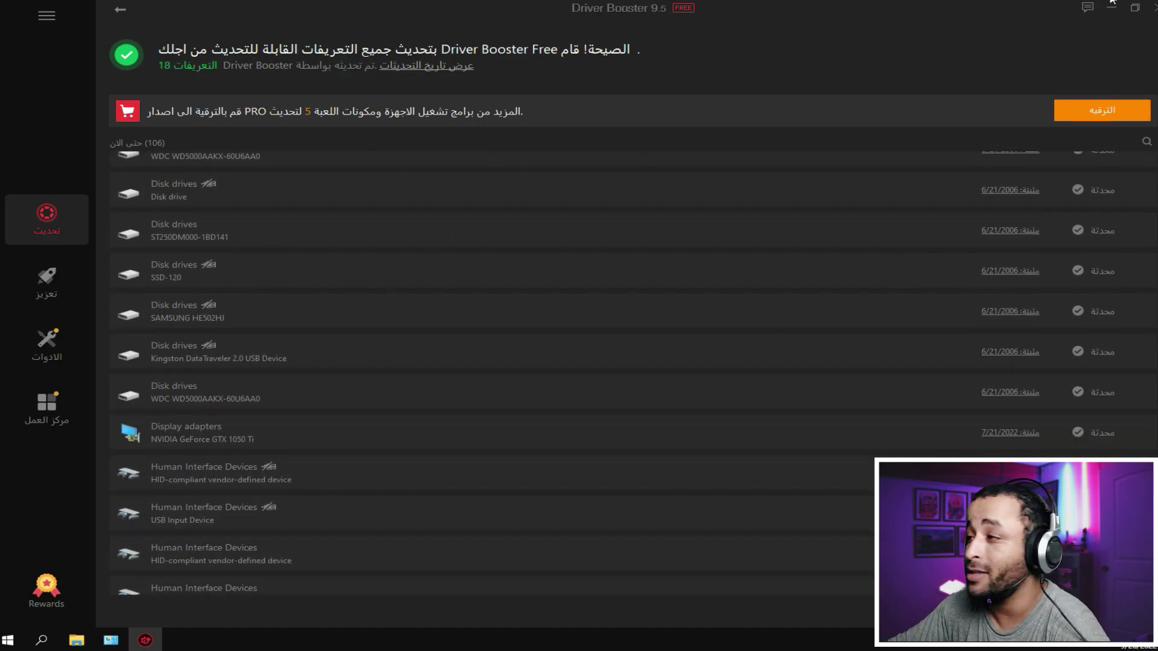
Leave the driver list, return to the desktop and refresh it.
left_click(1149, 6)
right_click(591, 148)
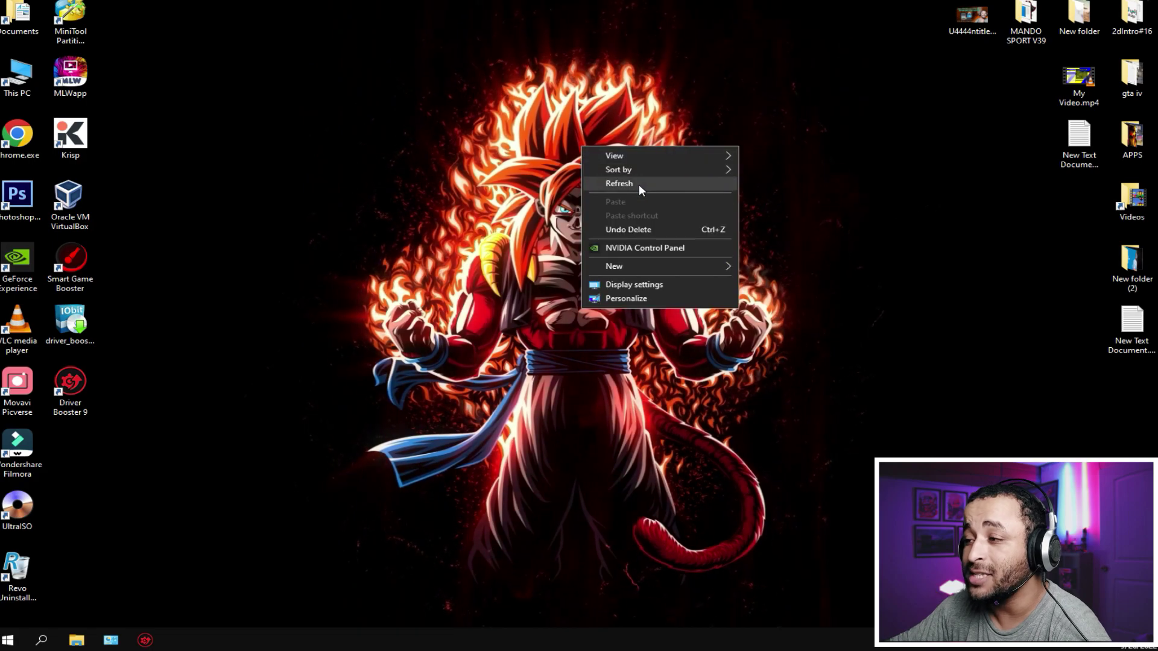
left_click(639, 183)
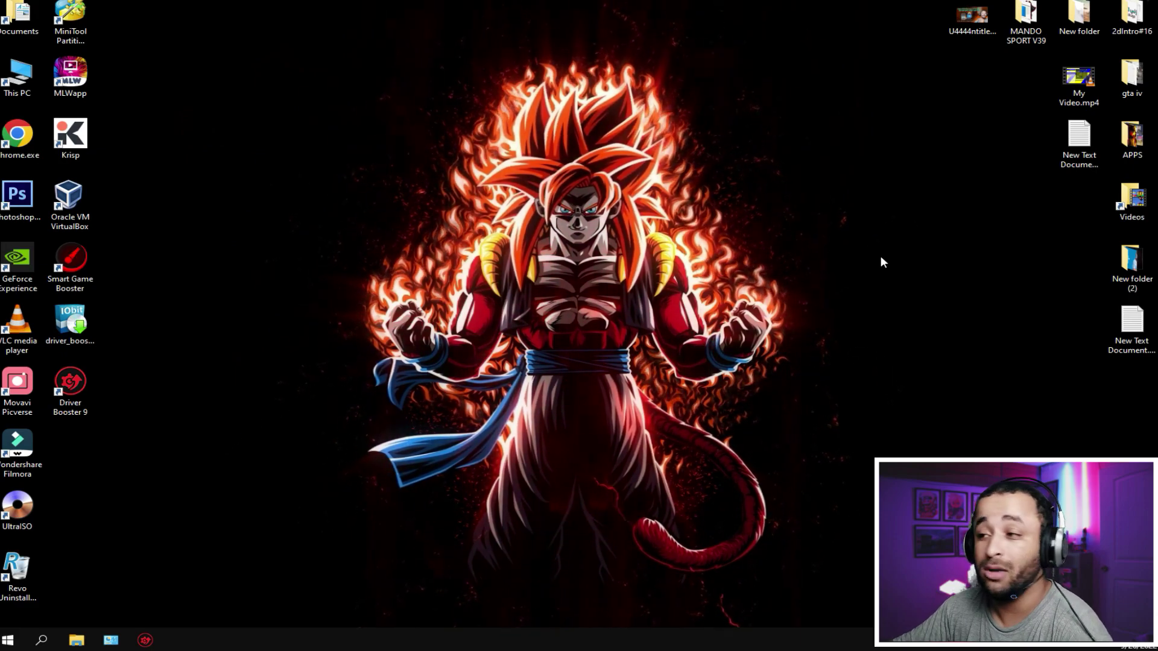
left_click(71, 386)
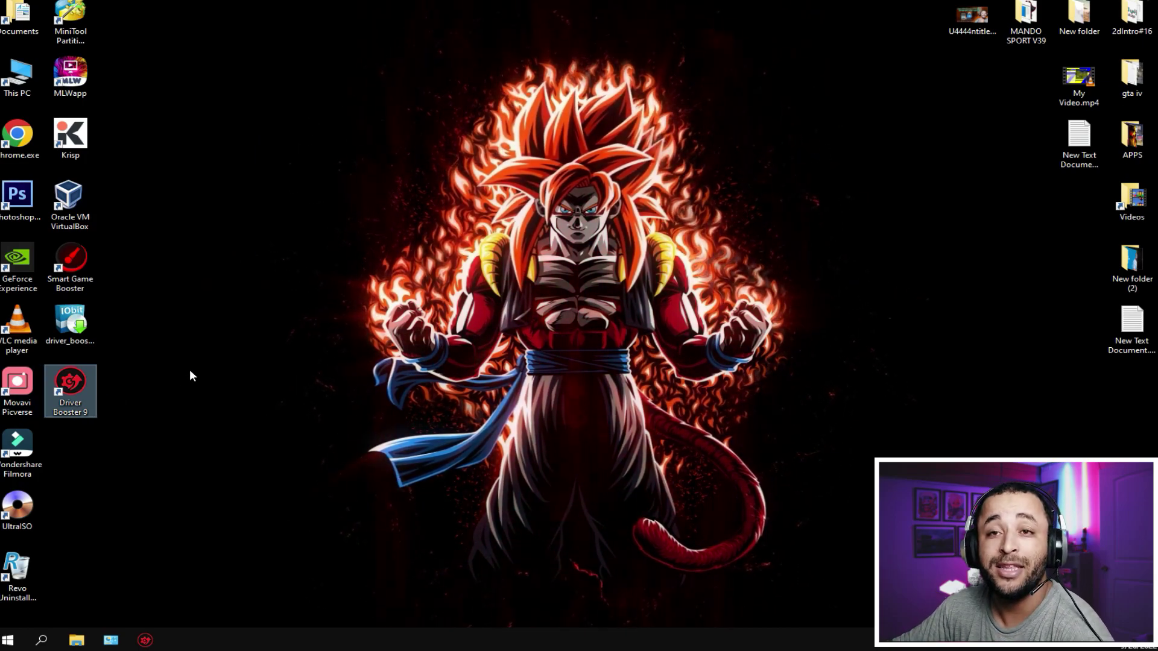
right_click(207, 244)
left_click(285, 280)
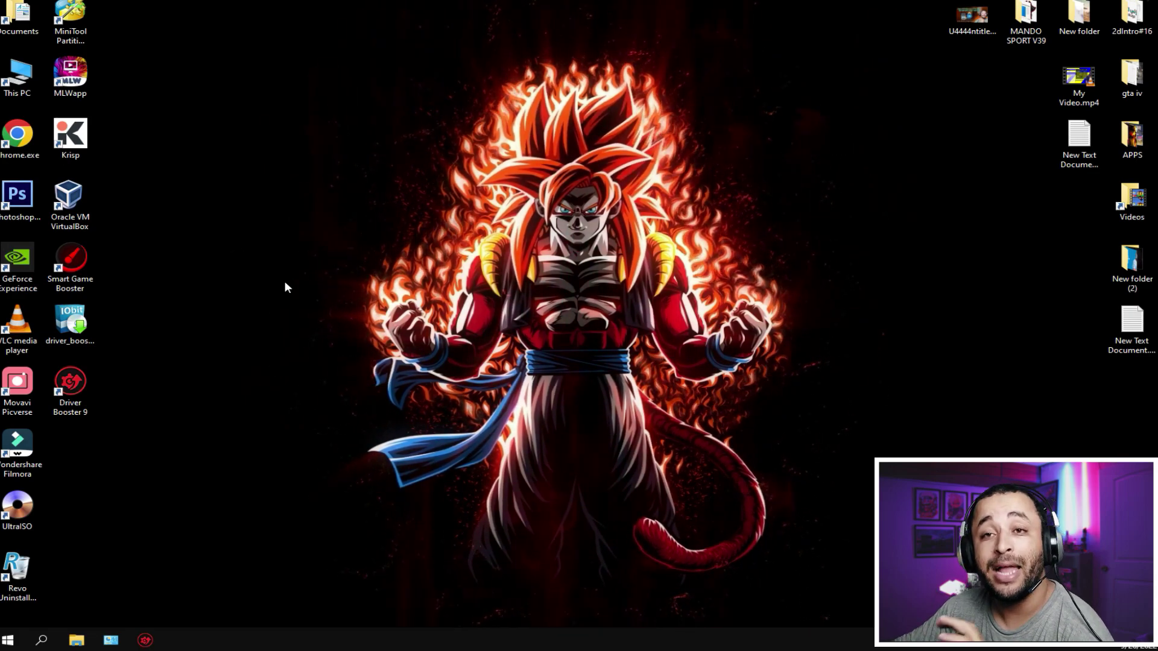
right_click(190, 243)
left_click(244, 284)
left_click(71, 389)
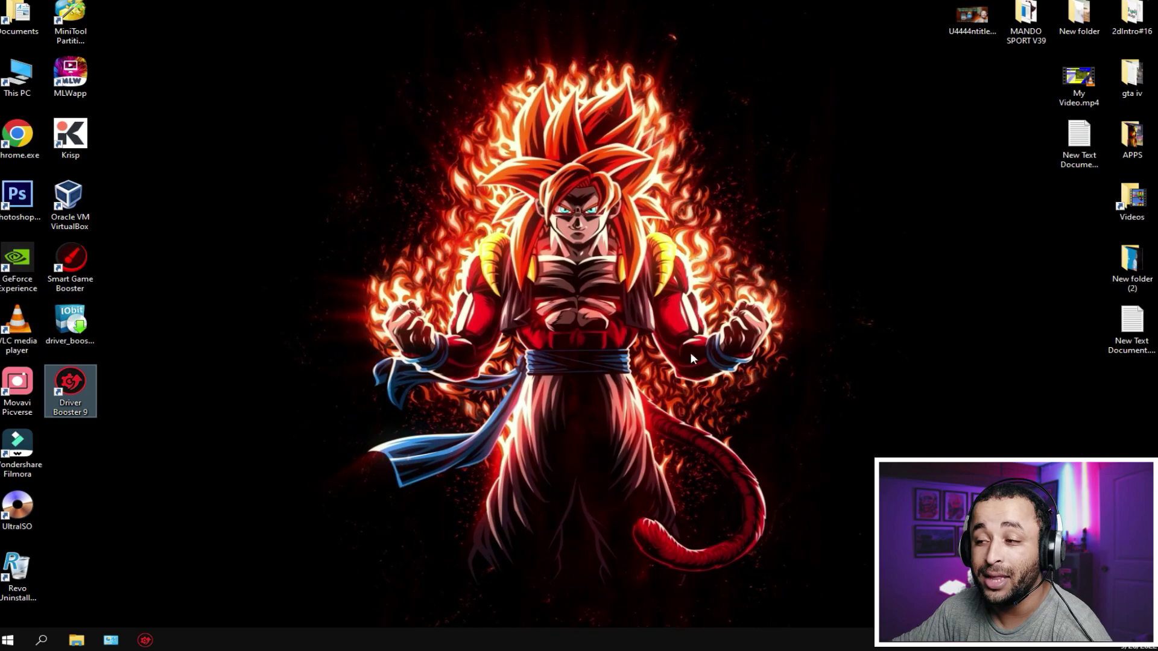
left_click(169, 169)
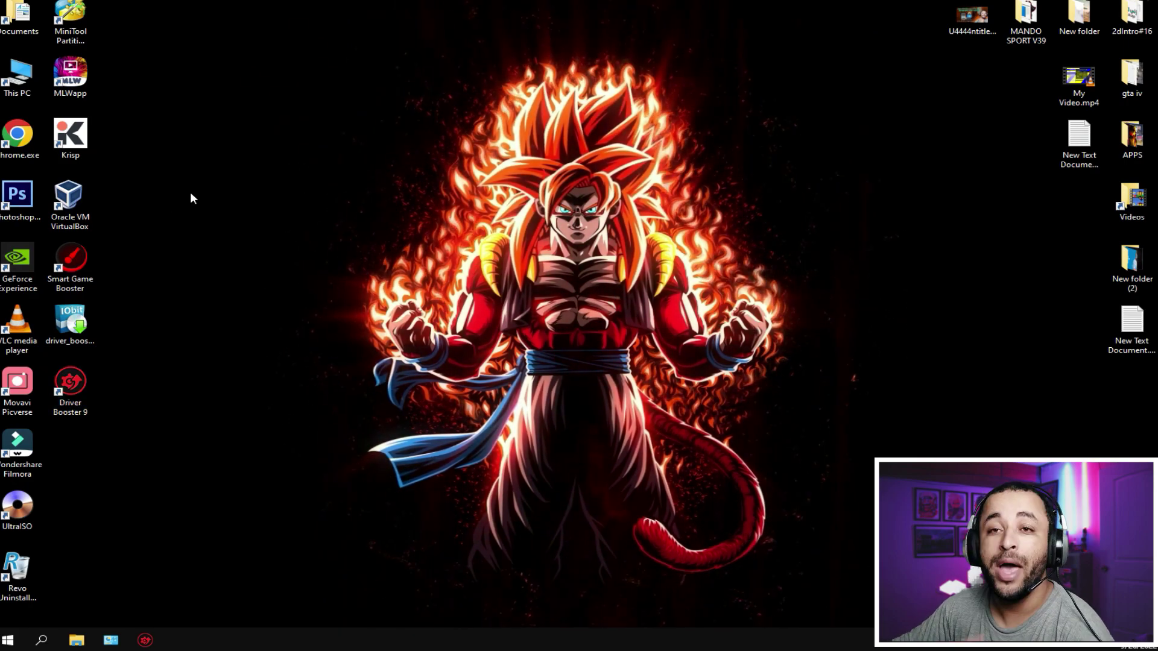